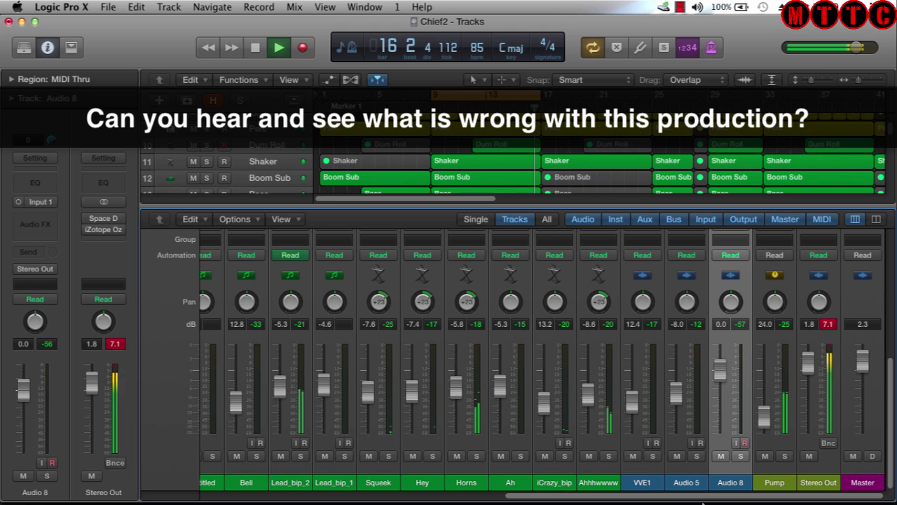
# Stop the song, play it from bar 9, then stop; the Stereo Out peak reads a clipping 6.3.
pyautogui.press('space')
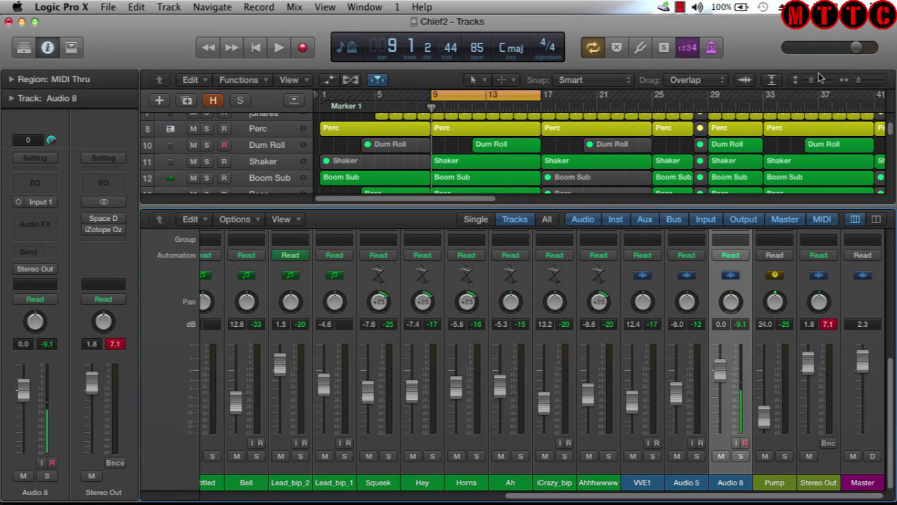
pyautogui.press('space')
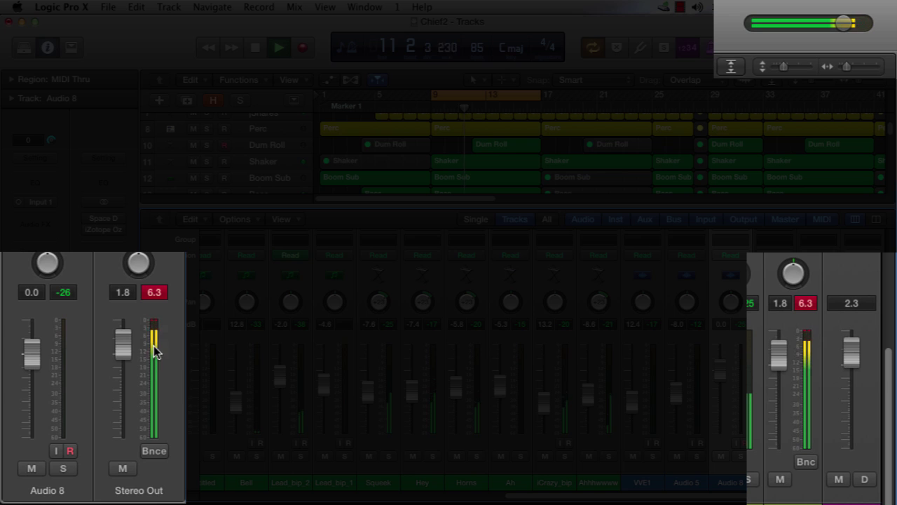
pyautogui.press('space')
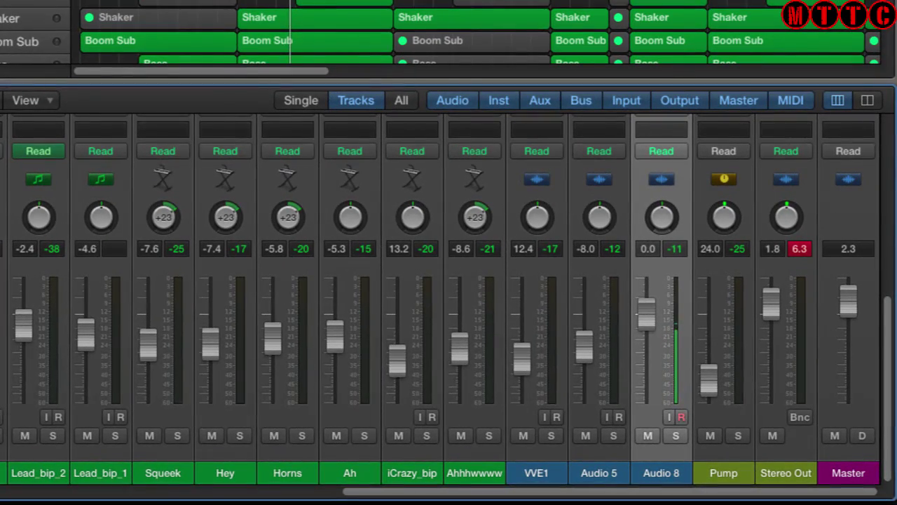
# Raise the Master fader, then the Stereo Out fader, to +6.0 dB each.
pyautogui.moveTo(857, 47); pyautogui.dragTo(855, 48)
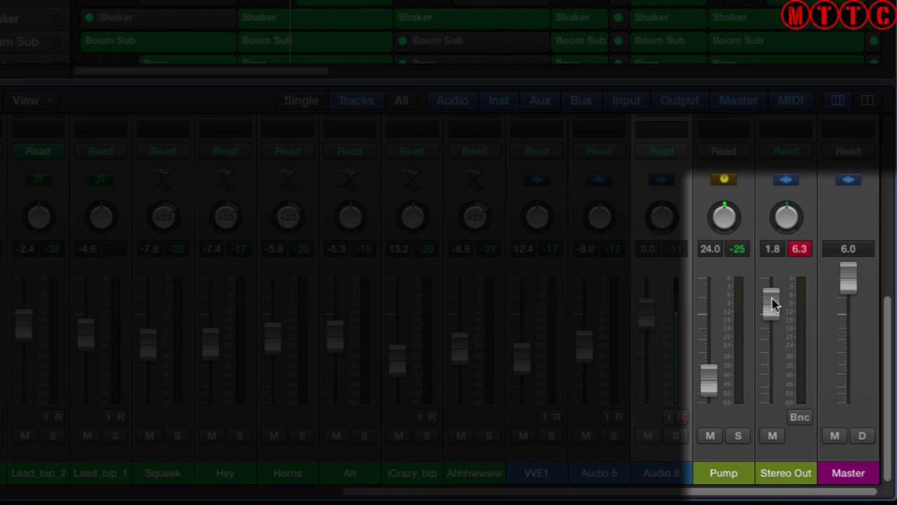
pyautogui.moveTo(772, 298); pyautogui.dragTo(772, 275)
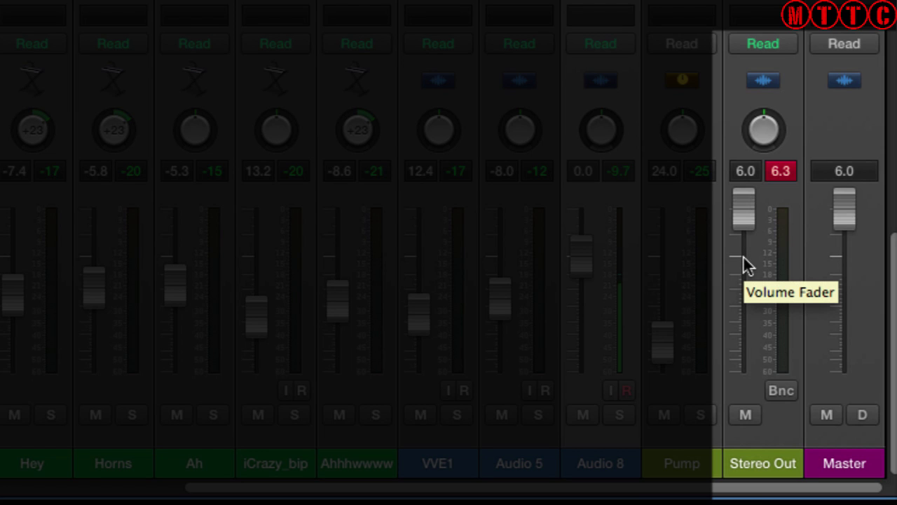
# Return the Stereo Out and Master faders to 0.0 dB and clear the 6.3 Stereo Out peak.
pyautogui.moveTo(749, 219); pyautogui.dragTo(746, 239)
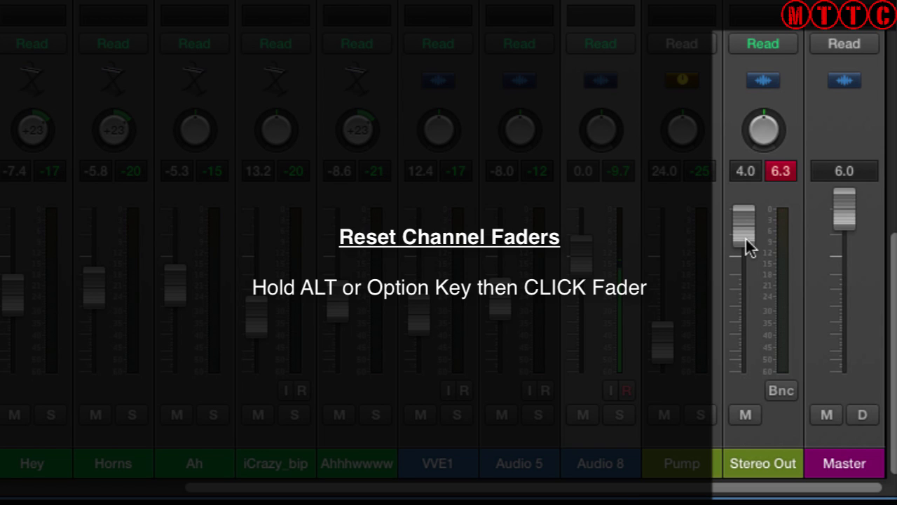
pyautogui.keyDown('alt'); pyautogui.click(746, 240); pyautogui.keyUp('alt')
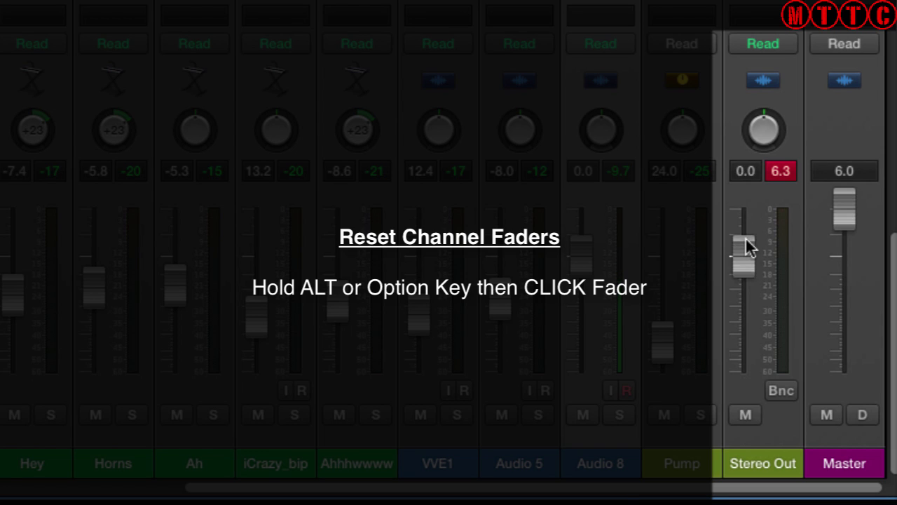
pyautogui.keyDown('alt'); pyautogui.click(842, 213); pyautogui.keyUp('alt')
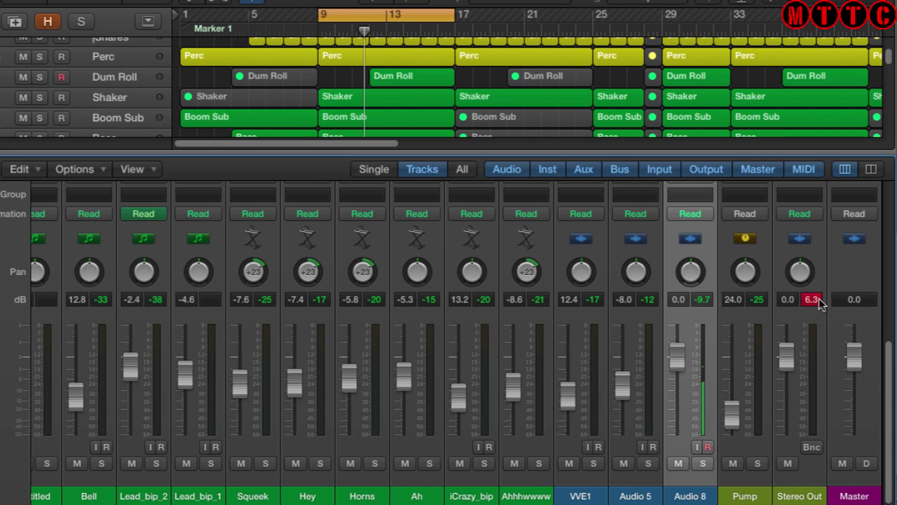
pyautogui.click(780, 171)
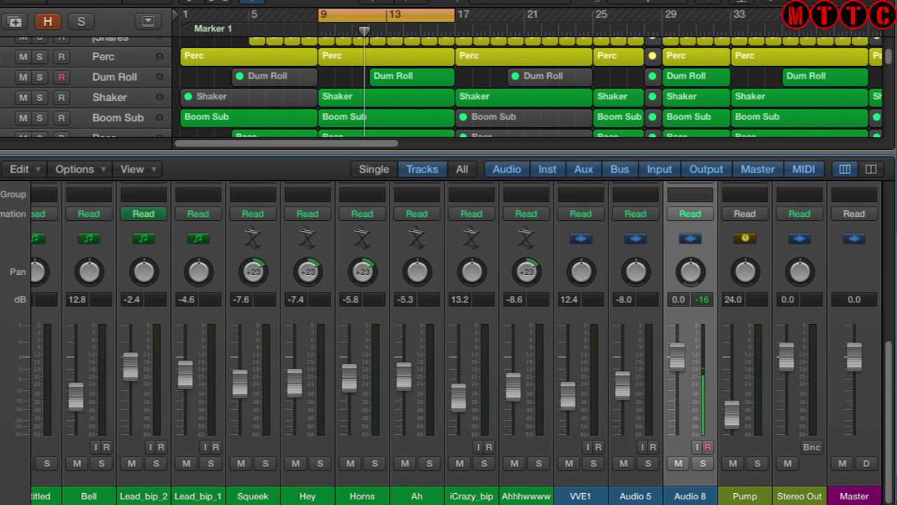
# Briefly play the mix with both faders at 0.0; Stereo Out still peaks at 2.2.
pyautogui.hscroll(-15, 41, 483)
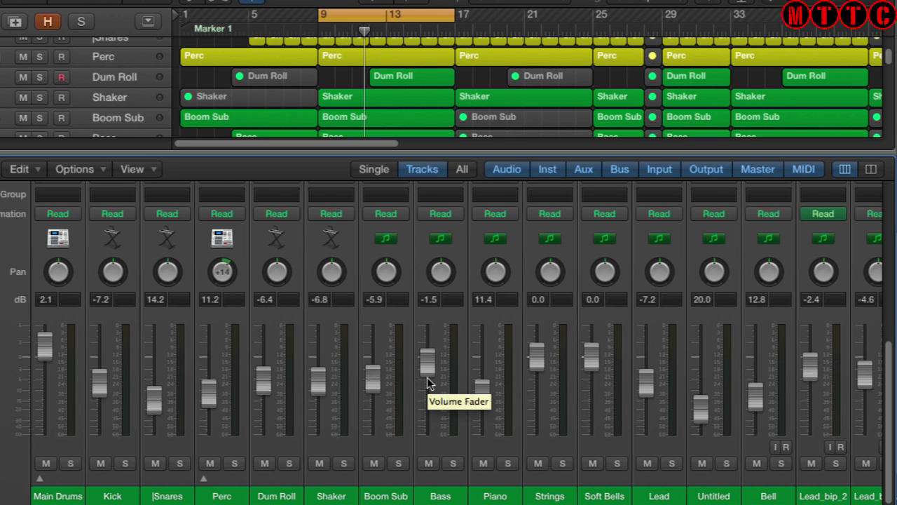
pyautogui.press('space')
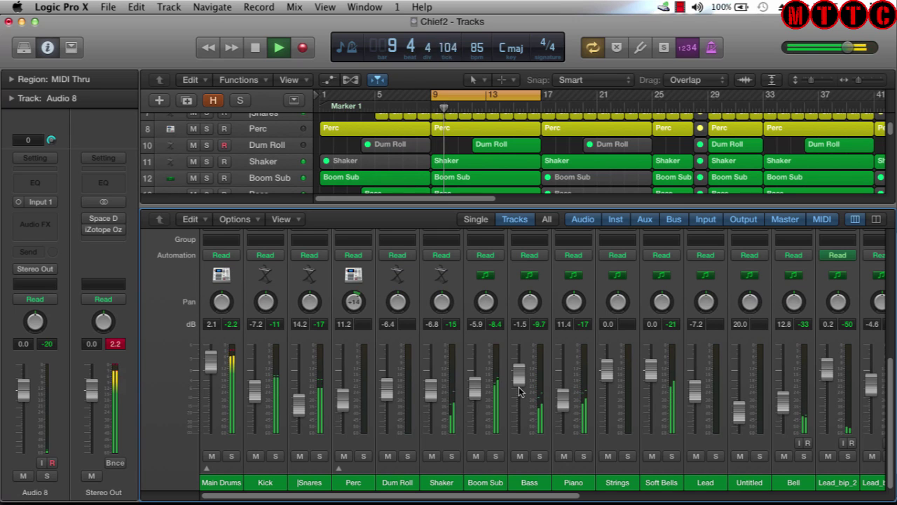
pyautogui.press('space')
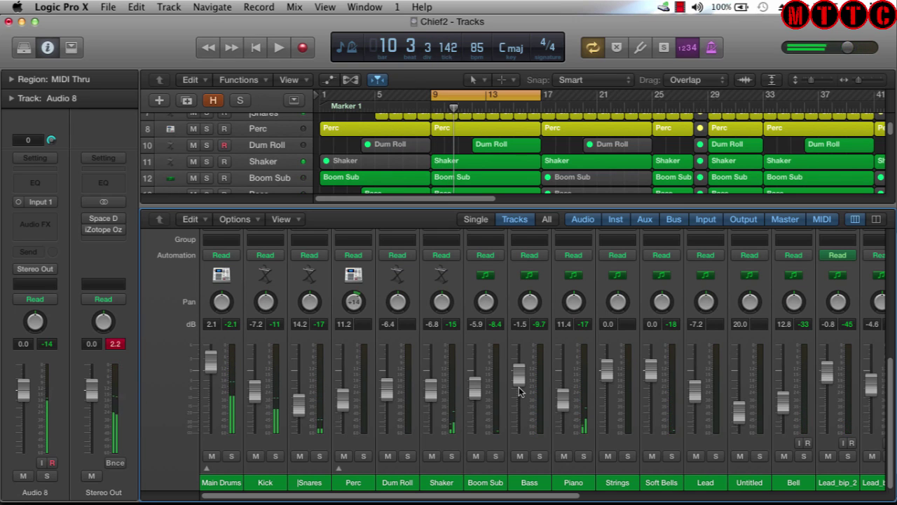
pyautogui.moveTo(496, 499); pyautogui.dragTo(815, 503)
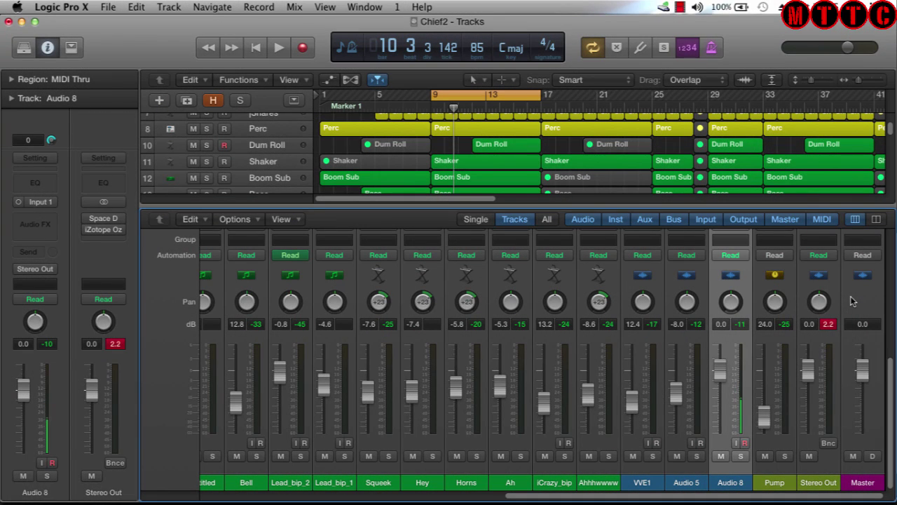
# Lower the Stereo Out fader stepwise to about -5.8 dB, clearing the peak readout between moves.
pyautogui.press('space')
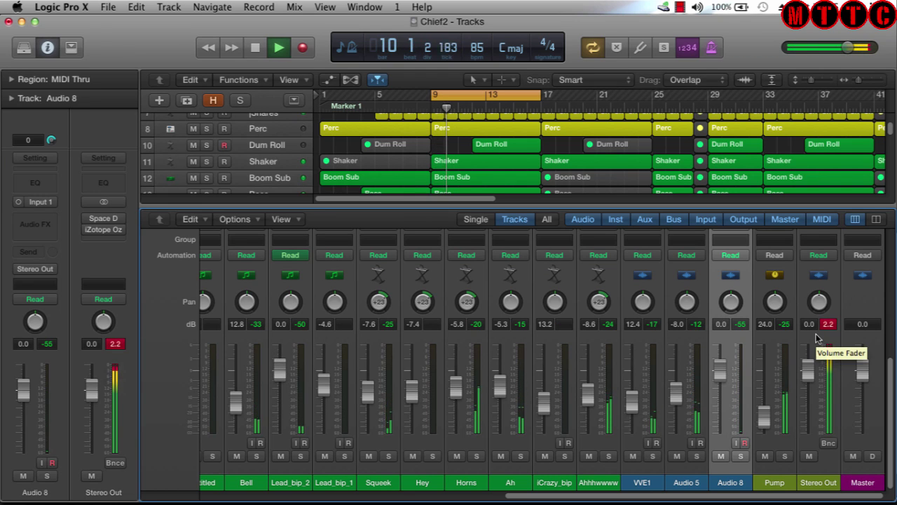
pyautogui.press('space')
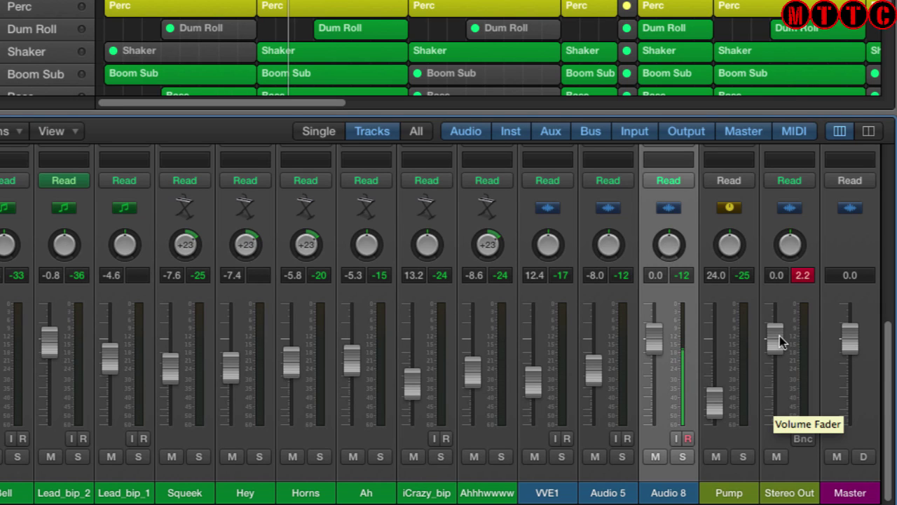
pyautogui.moveTo(780, 335); pyautogui.dragTo(779, 338)
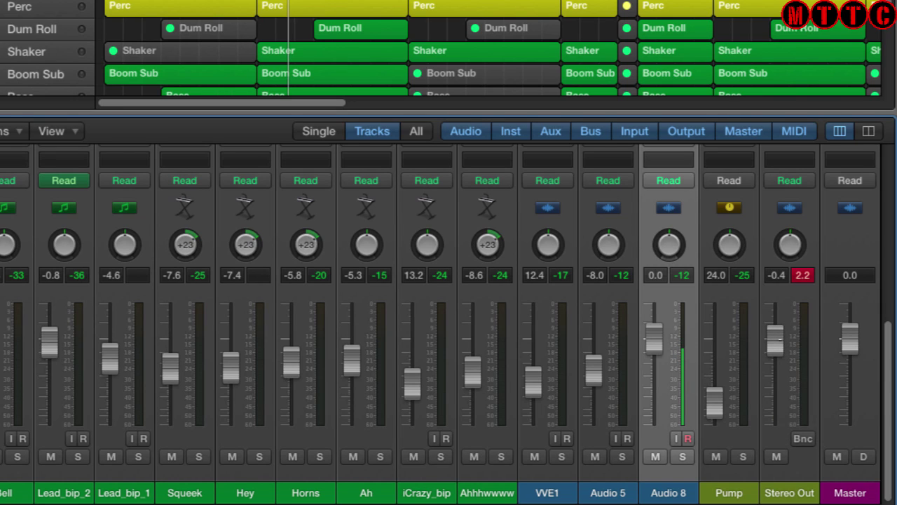
pyautogui.moveTo(780, 340); pyautogui.dragTo(779, 353)
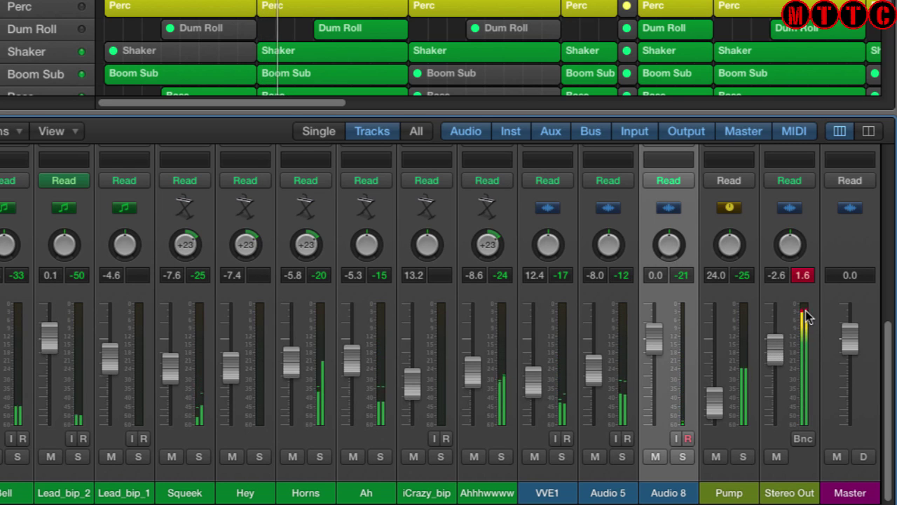
pyautogui.click(804, 277)
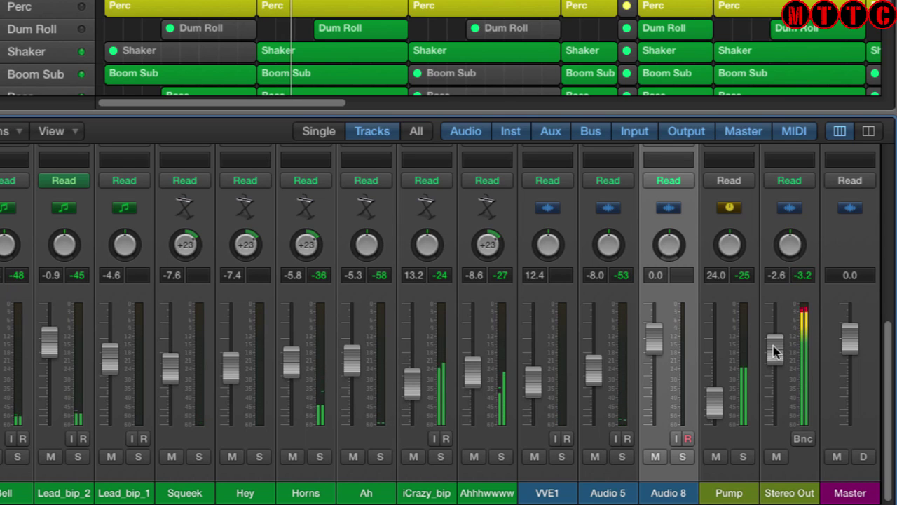
pyautogui.moveTo(773, 352); pyautogui.dragTo(773, 357)
pyautogui.click(811, 274)
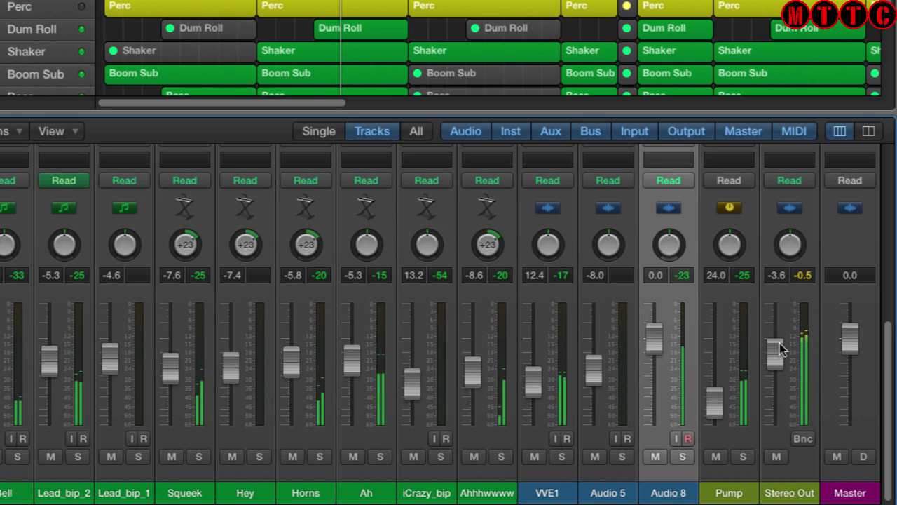
pyautogui.moveTo(775, 345); pyautogui.dragTo(776, 358)
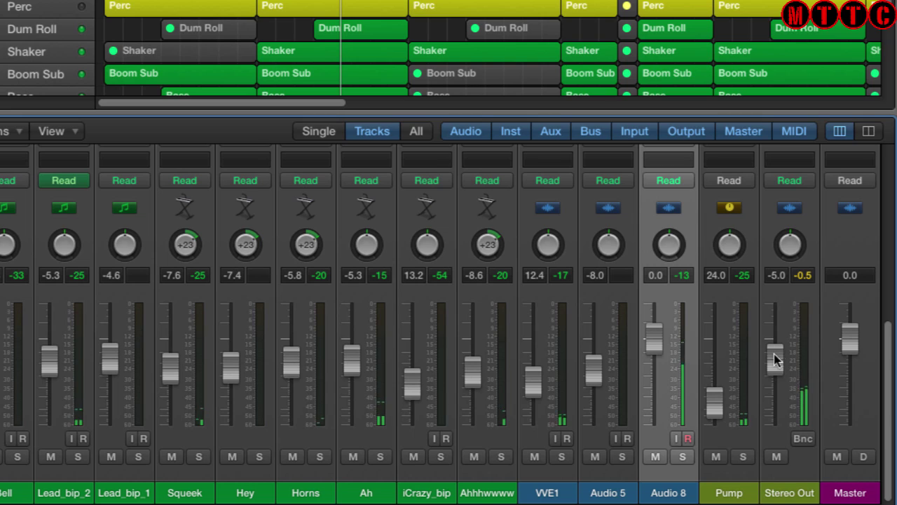
pyautogui.click(805, 276)
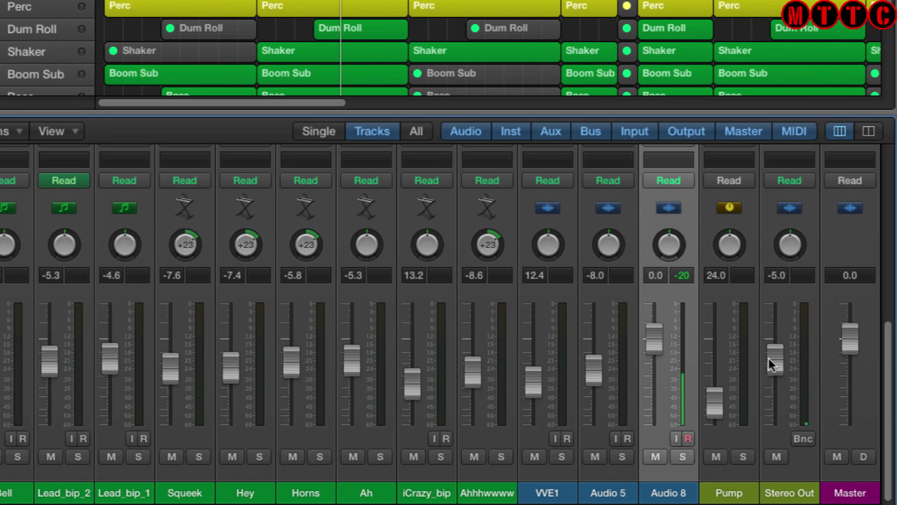
pyautogui.moveTo(773, 355); pyautogui.dragTo(774, 363)
# Play from bar 9 with Stereo Out at -5.8 dB, now peaking at -3.6.
pyautogui.press('space')
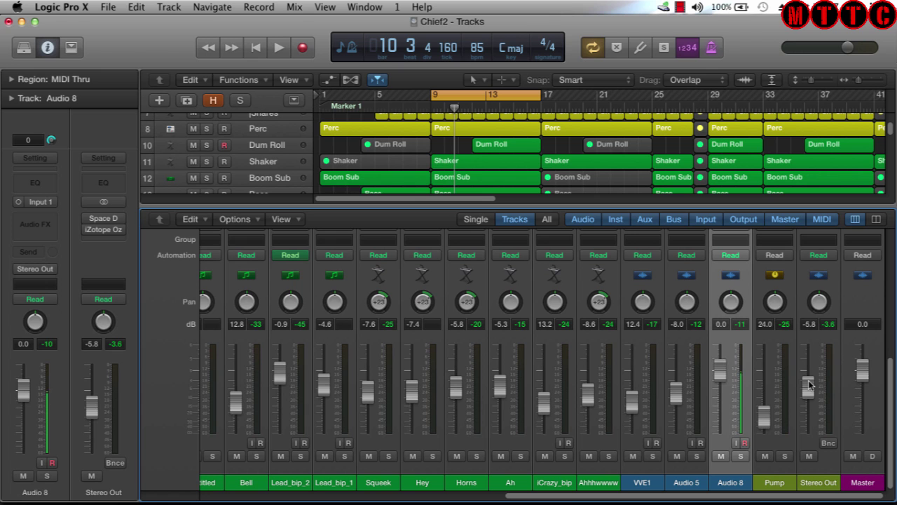
# Reset the Stereo Out fader to 0.0 dB and clear the peak readings on all channels.
pyautogui.moveTo(561, 495); pyautogui.dragTo(466, 495)
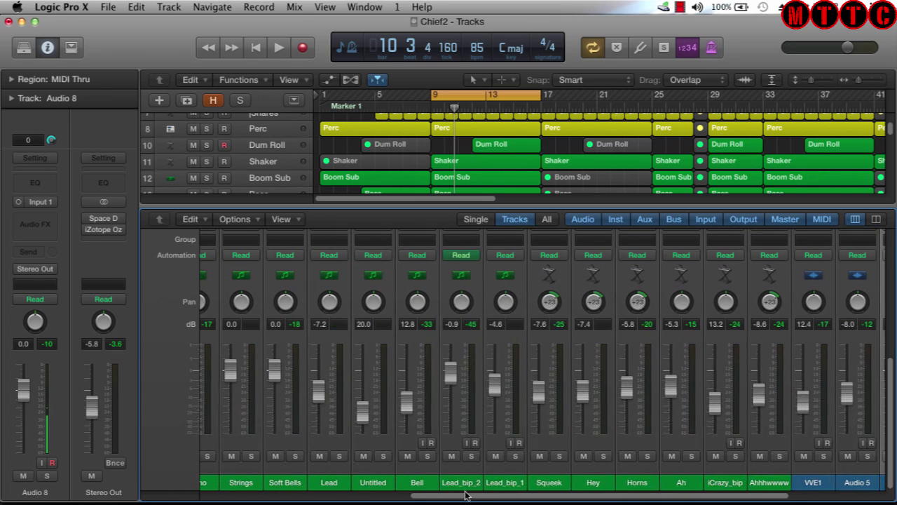
pyautogui.hscroll(-10, 411, 424)
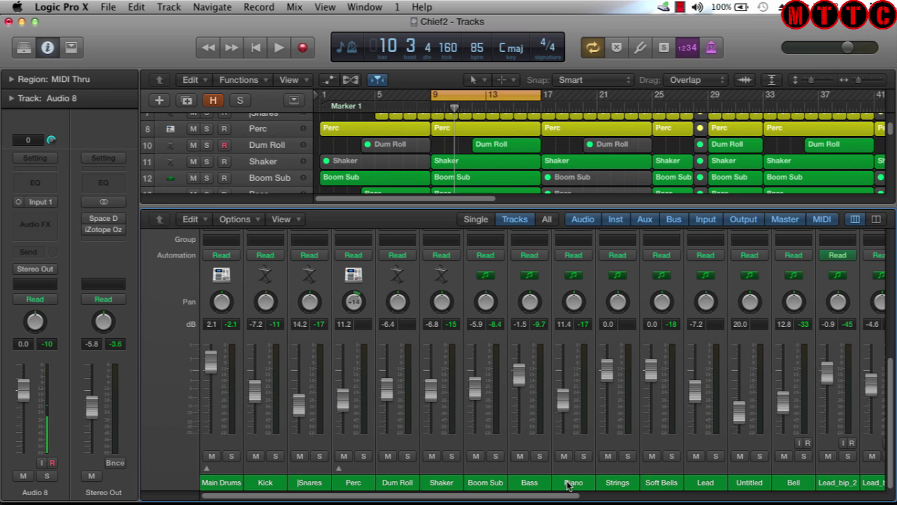
pyautogui.moveTo(560, 499); pyautogui.dragTo(873, 501)
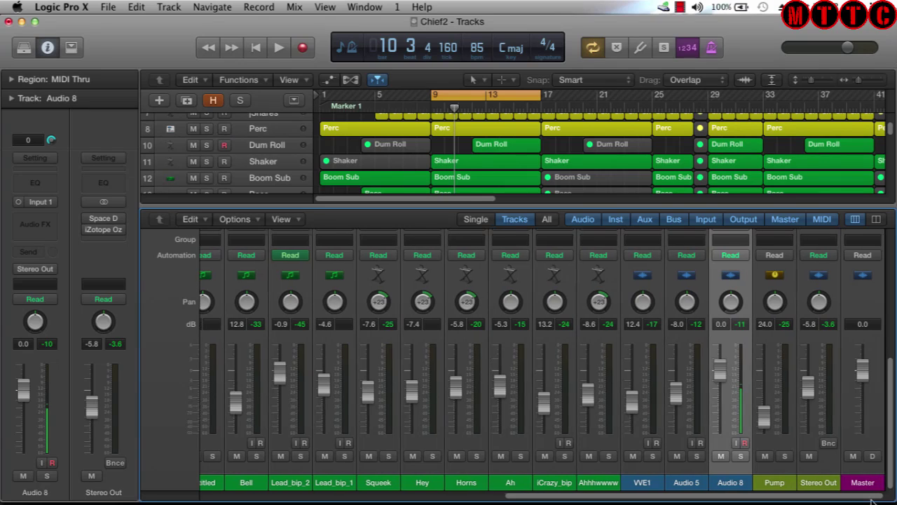
pyautogui.keyDown('alt'); pyautogui.click(808, 388); pyautogui.keyUp('alt')
pyautogui.click(829, 325)
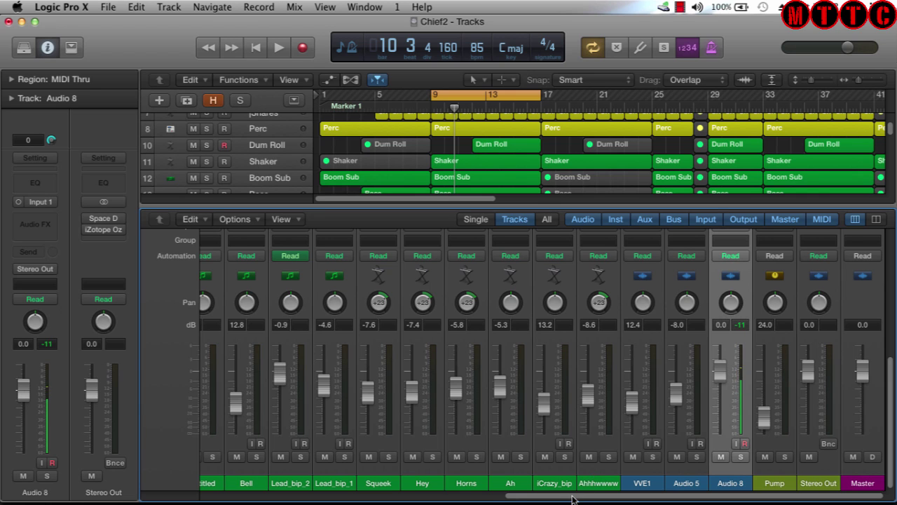
# Drop the Main Drums, Kick, Snares, Perc, Dum Roll, Shaker and Boom Sub faders to the bottom.
pyautogui.moveTo(572, 498); pyautogui.dragTo(270, 499)
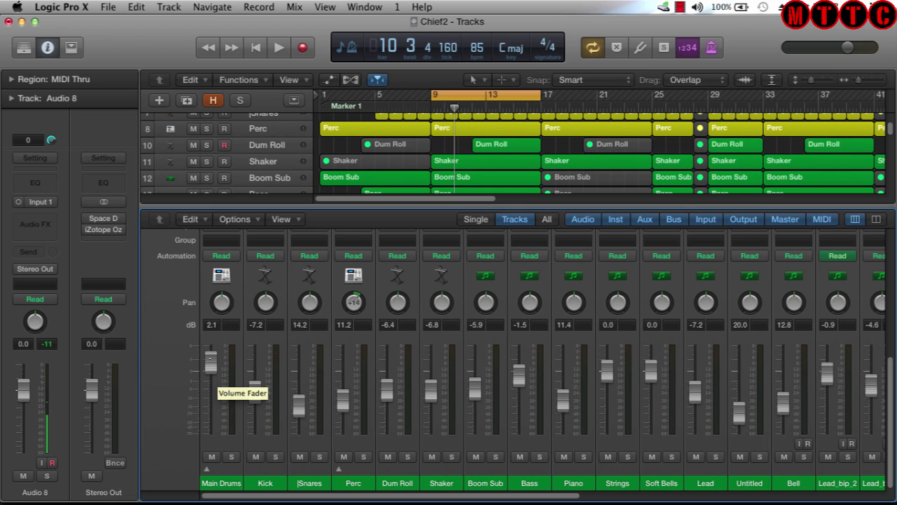
pyautogui.moveTo(210, 359); pyautogui.dragTo(210, 435)
pyautogui.moveTo(254, 394); pyautogui.dragTo(254, 436)
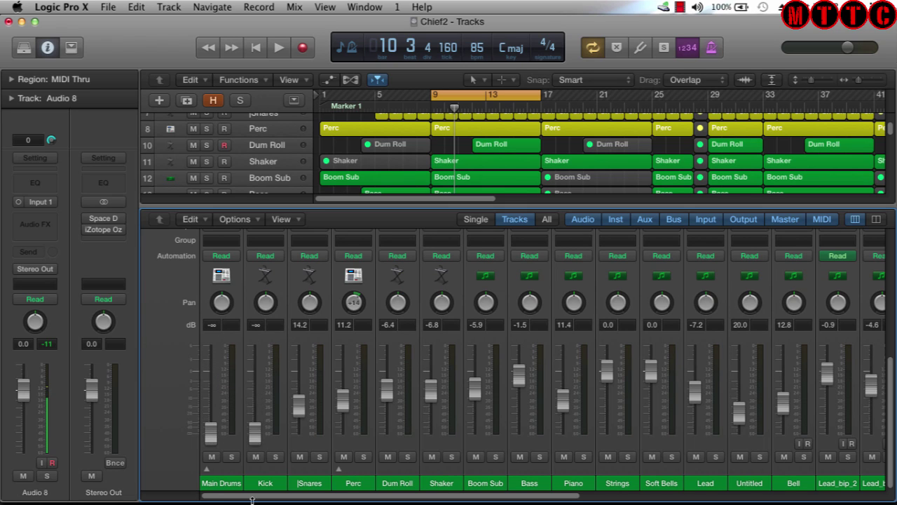
pyautogui.moveTo(299, 405); pyautogui.dragTo(296, 502)
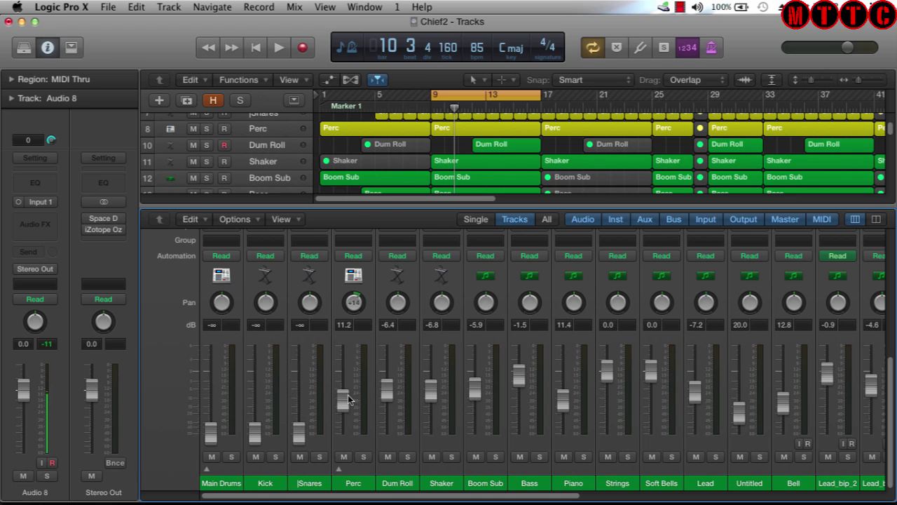
pyautogui.moveTo(343, 400); pyautogui.dragTo(343, 452)
pyautogui.moveTo(383, 398); pyautogui.dragTo(387, 502)
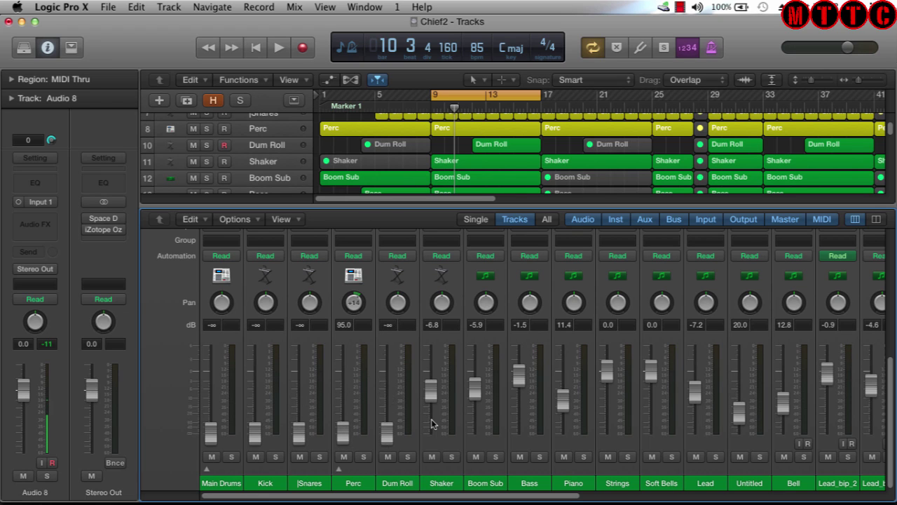
pyautogui.moveTo(431, 391); pyautogui.dragTo(432, 502)
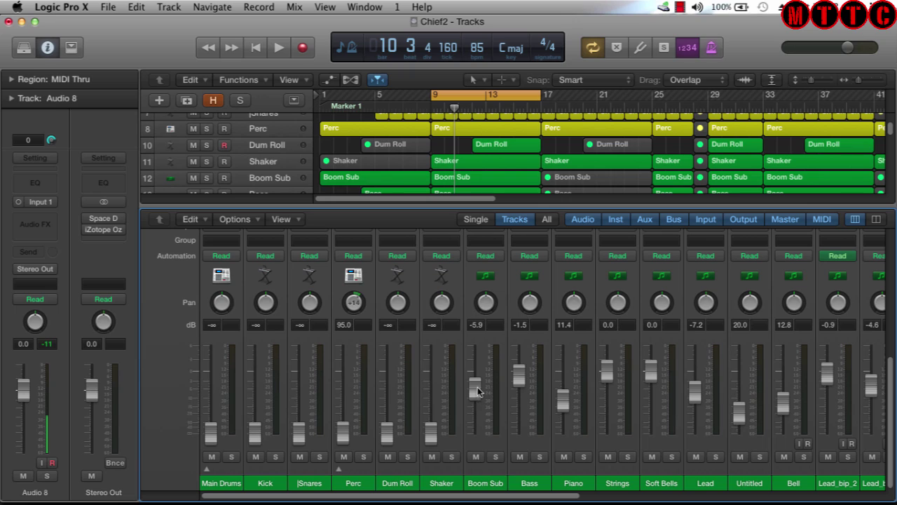
pyautogui.moveTo(476, 387); pyautogui.dragTo(475, 502)
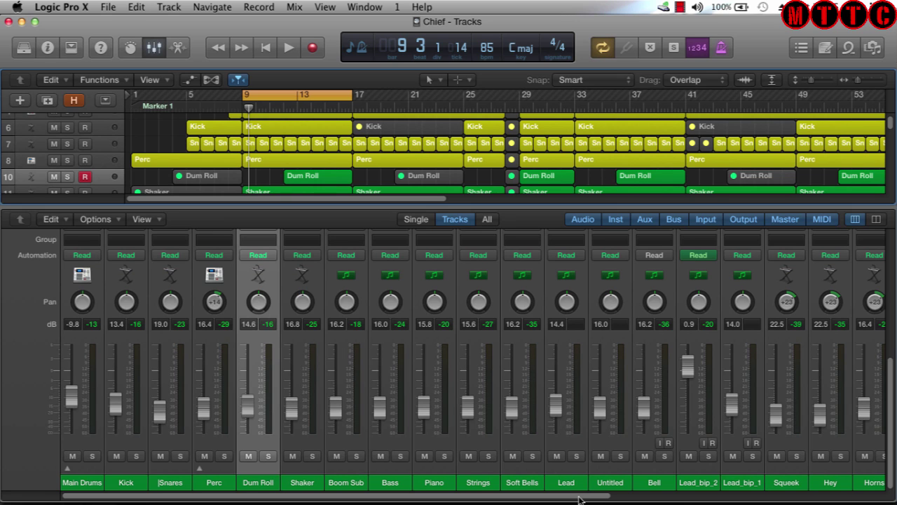
pyautogui.hscroll(3, 599, 499)
pyautogui.hscroll(10, 614, 499)
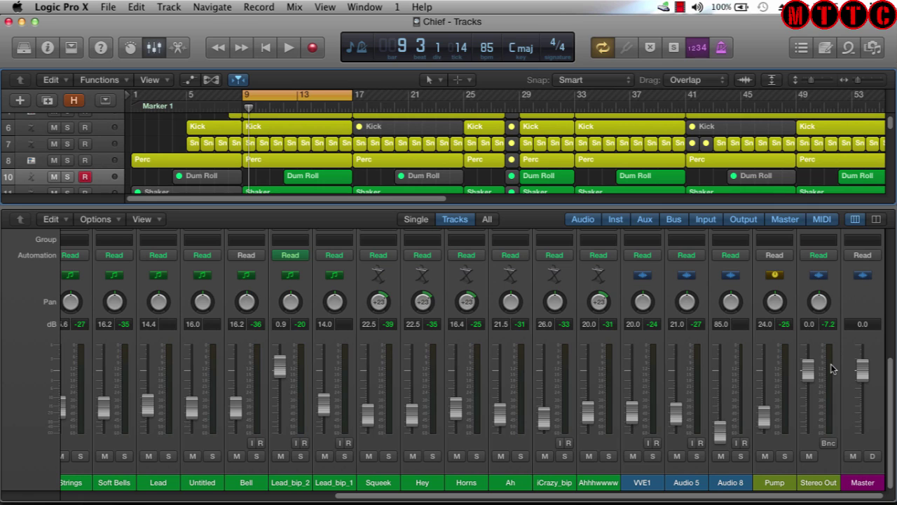
pyautogui.press('space')
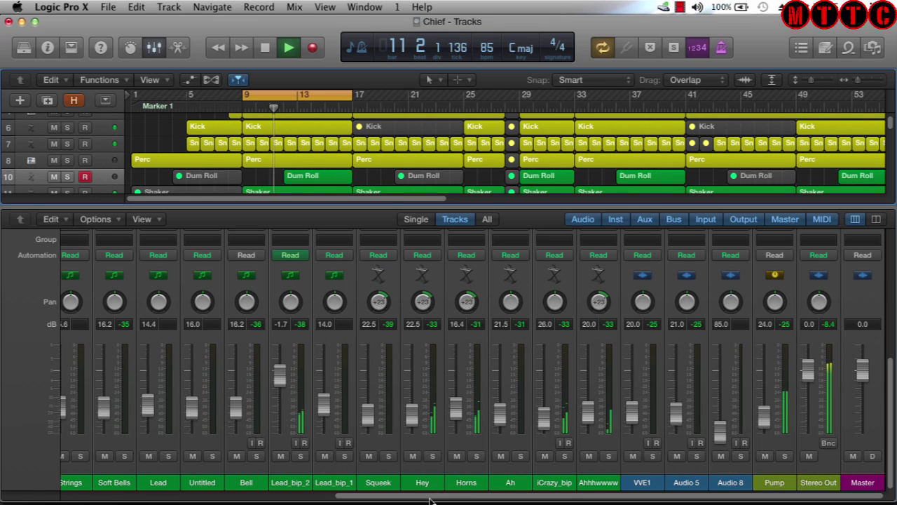
pyautogui.moveTo(429, 497); pyautogui.dragTo(157, 499)
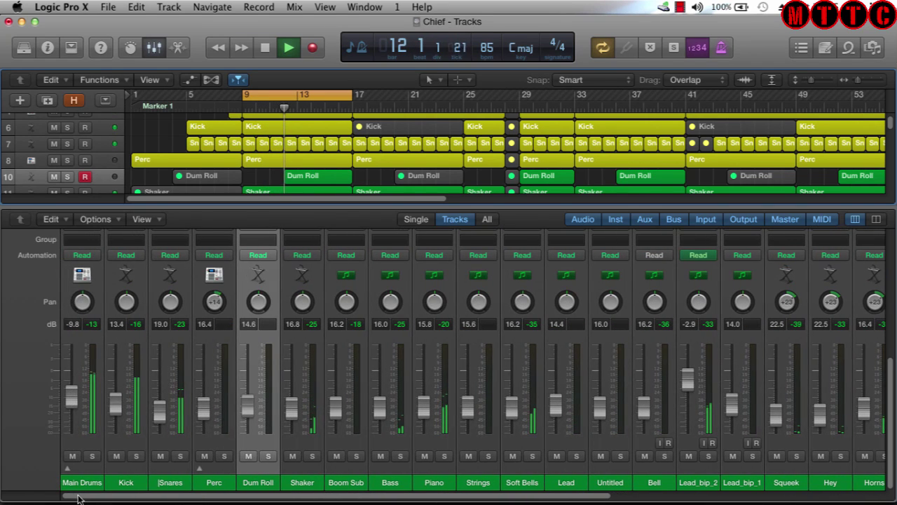
pyautogui.moveTo(160, 412); pyautogui.dragTo(160, 417)
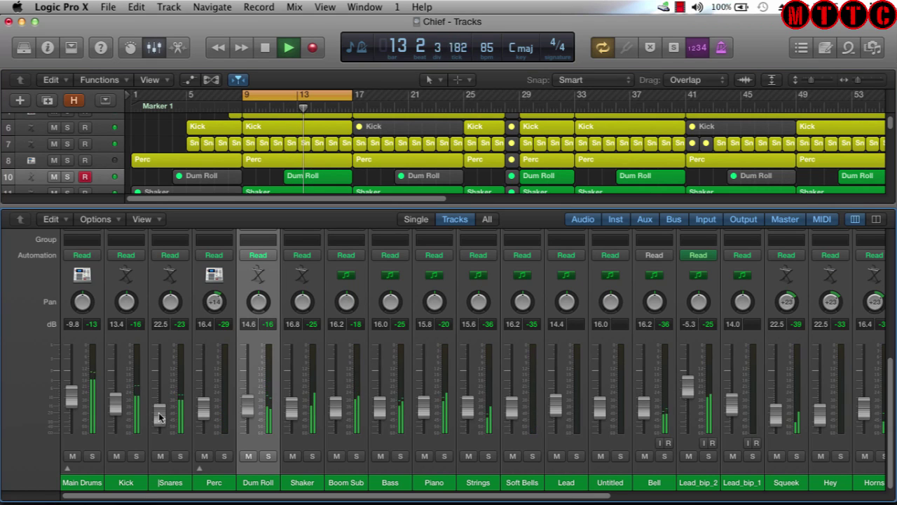
pyautogui.press('i')
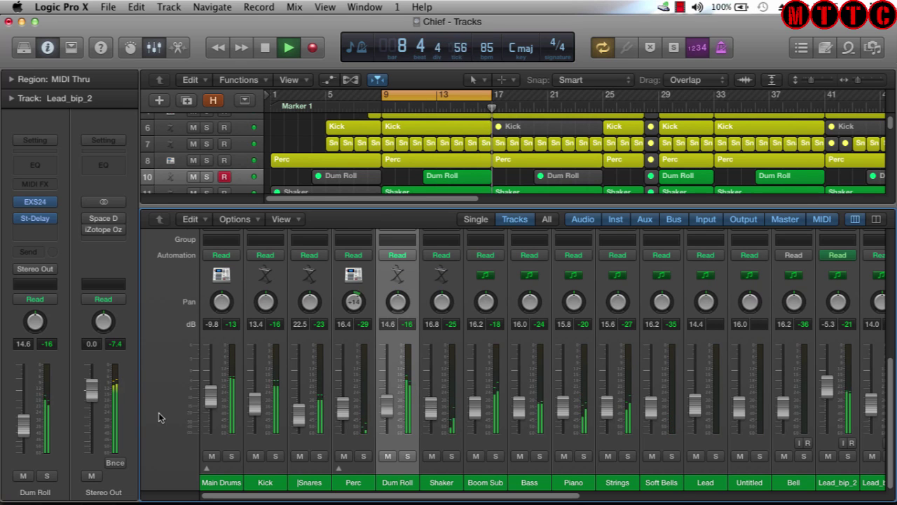
pyautogui.press('space')
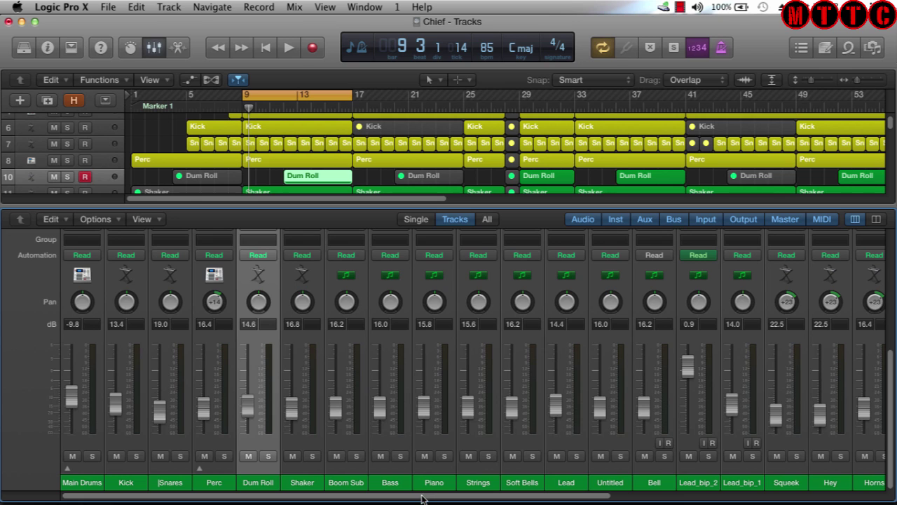
# Push Master and Stereo Out up to +6.0 dB, then reset Stereo Out to 0.0 dB.
pyautogui.moveTo(424, 496); pyautogui.dragTo(714, 497)
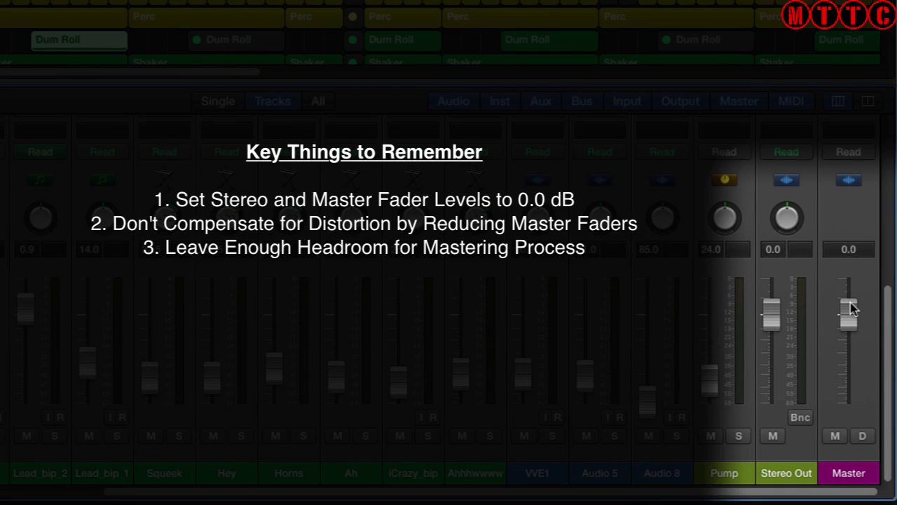
pyautogui.moveTo(851, 306); pyautogui.dragTo(853, 232)
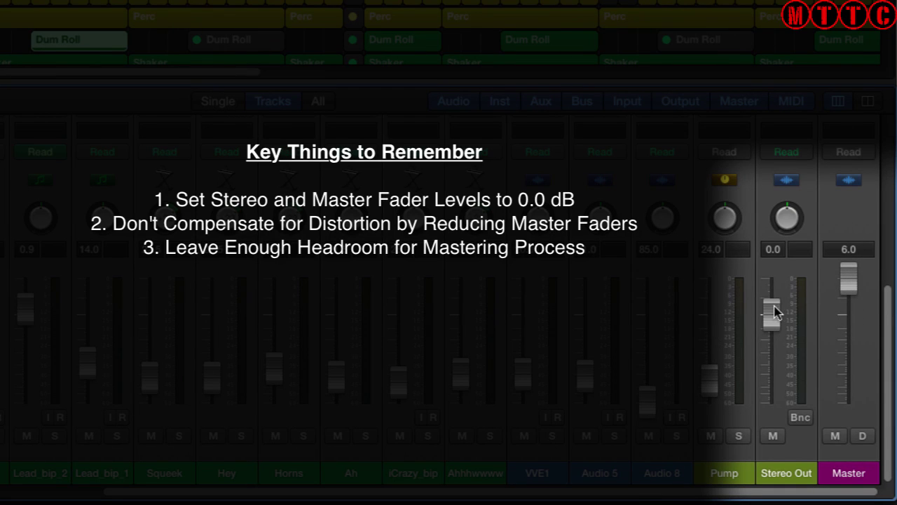
pyautogui.moveTo(773, 312); pyautogui.dragTo(781, 202)
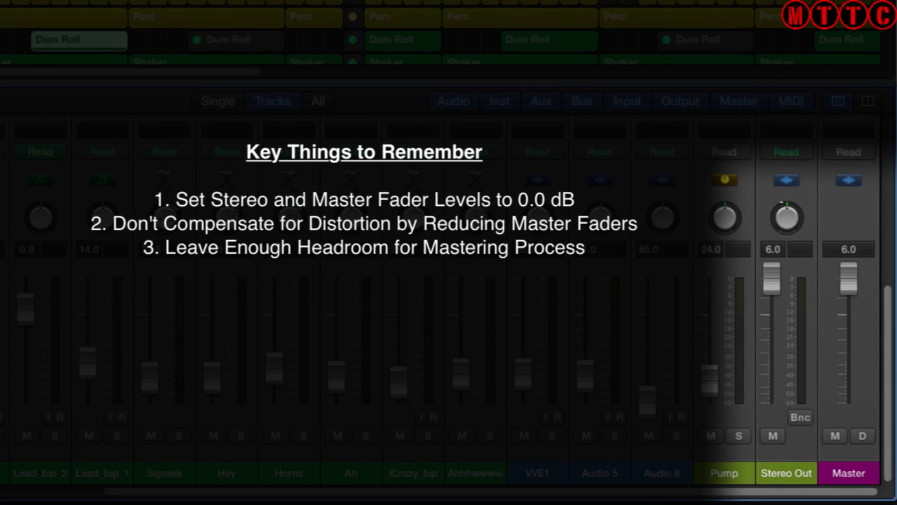
pyautogui.keyDown('alt'); pyautogui.click(774, 283); pyautogui.keyUp('alt')
pyautogui.keyDown('alt'); pyautogui.click(855, 281); pyautogui.keyUp('alt')
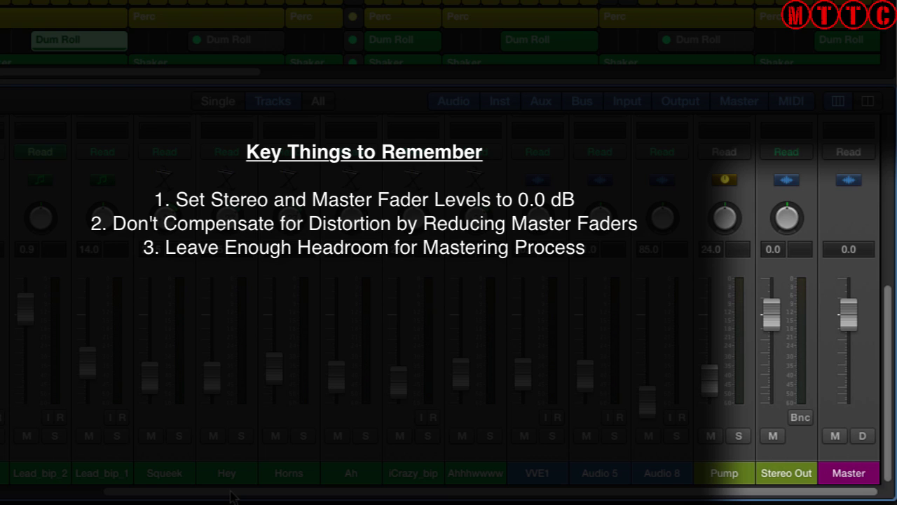
pyautogui.hscroll(-10, 235, 493)
pyautogui.moveTo(776, 312); pyautogui.dragTo(774, 331)
pyautogui.keyDown('alt'); pyautogui.click(771, 335); pyautogui.keyUp('alt')
pyautogui.hscroll(-10, 531, 353)
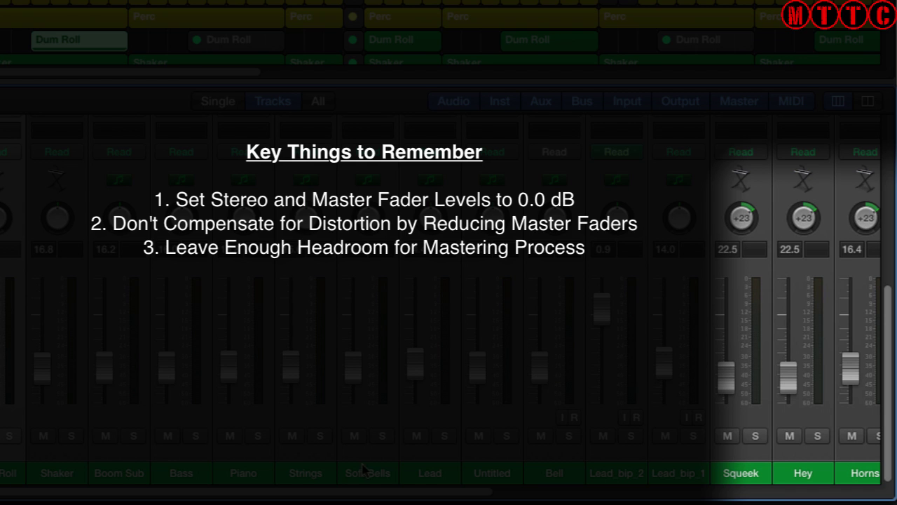
pyautogui.moveTo(357, 491); pyautogui.dragTo(813, 498)
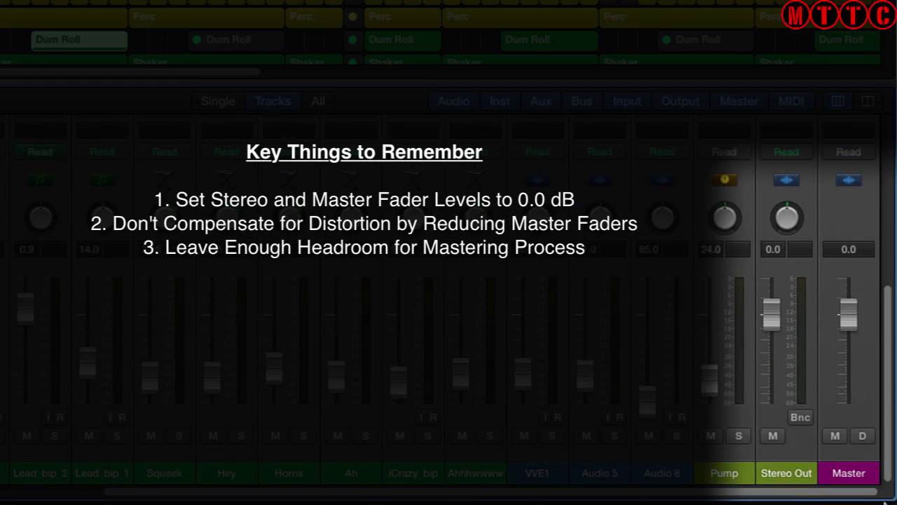